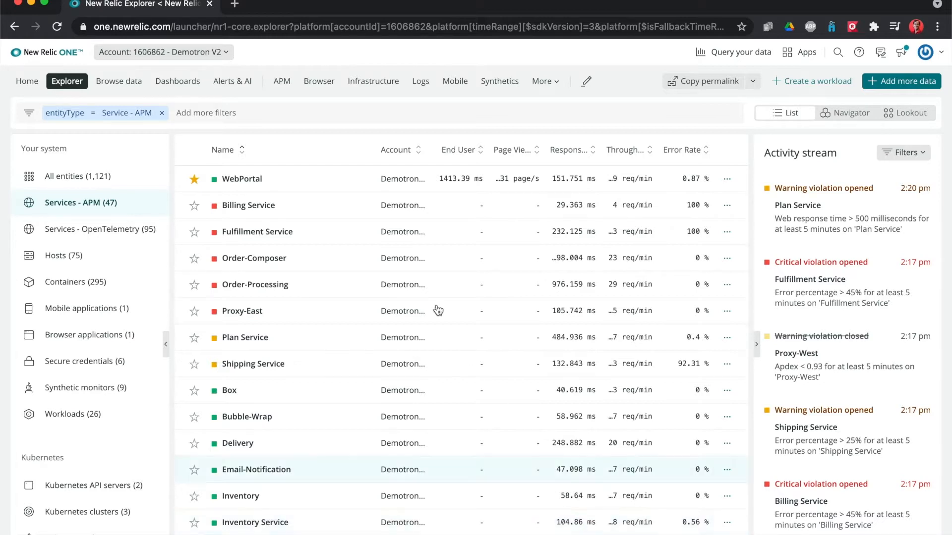
Open the WebPortal service's error rate details and review its errors grouped by class and transaction.
{"action": "left_click", "coordinate": [323, 187]}
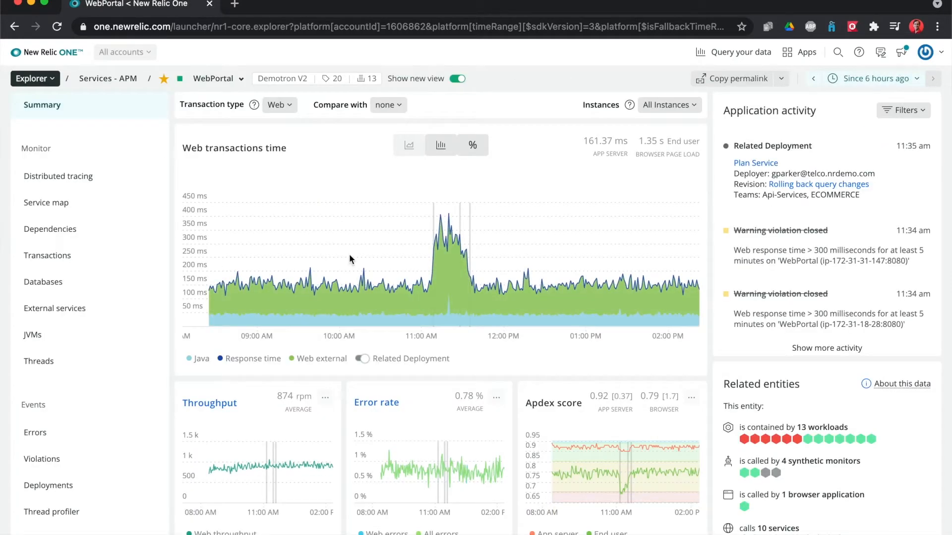
{"action": "left_click", "coordinate": [383, 407]}
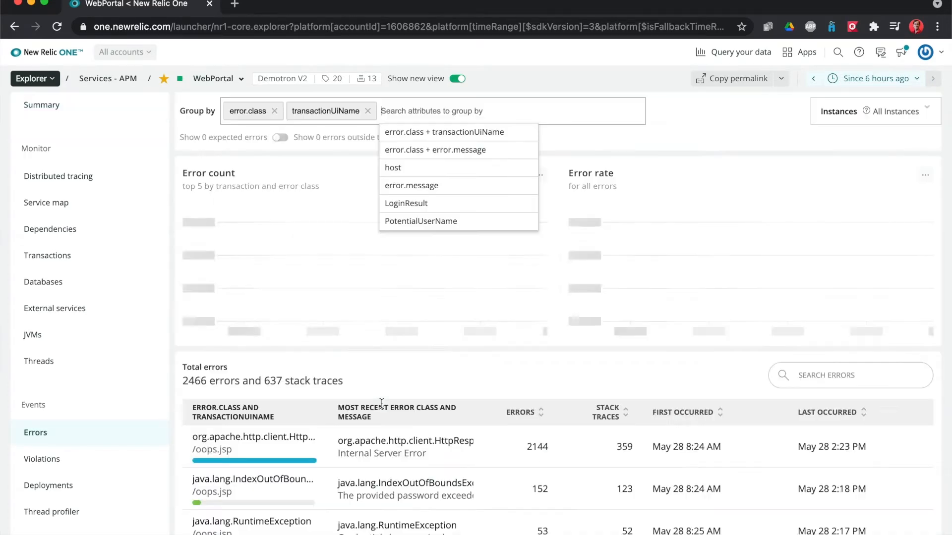
{"action": "scroll", "coordinate": [392, 482], "scroll_direction": "down", "scroll_amount": 1}
{"action": "scroll", "coordinate": [391, 482], "scroll_direction": "down", "scroll_amount": 5}
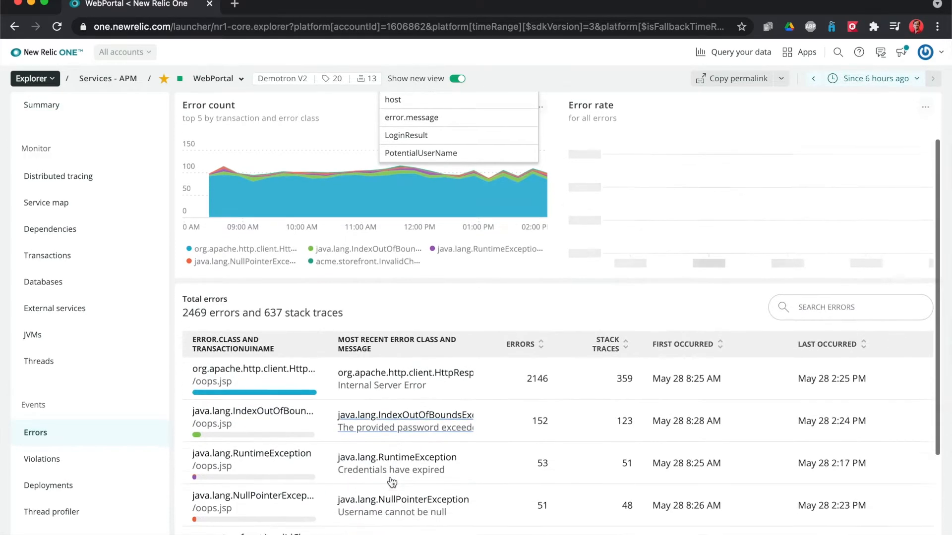
{"action": "scroll", "coordinate": [392, 482], "scroll_direction": "down", "scroll_amount": 2}
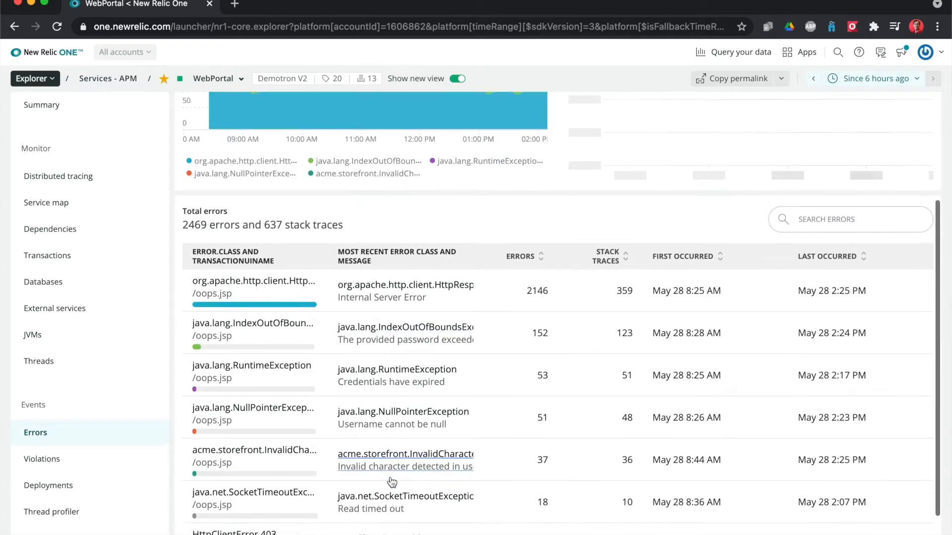
{"action": "scroll", "coordinate": [392, 482], "scroll_direction": "up", "scroll_amount": 1}
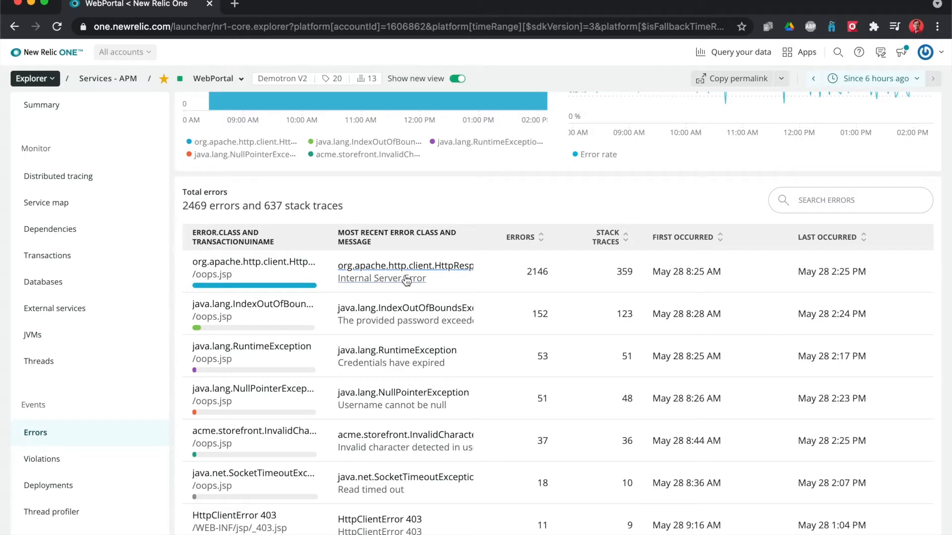
Inspect the org.apache.http.client.HttpResponseException "Internal Server Error" stack trace and attributes, and open its related logs.
{"action": "left_click", "coordinate": [406, 279]}
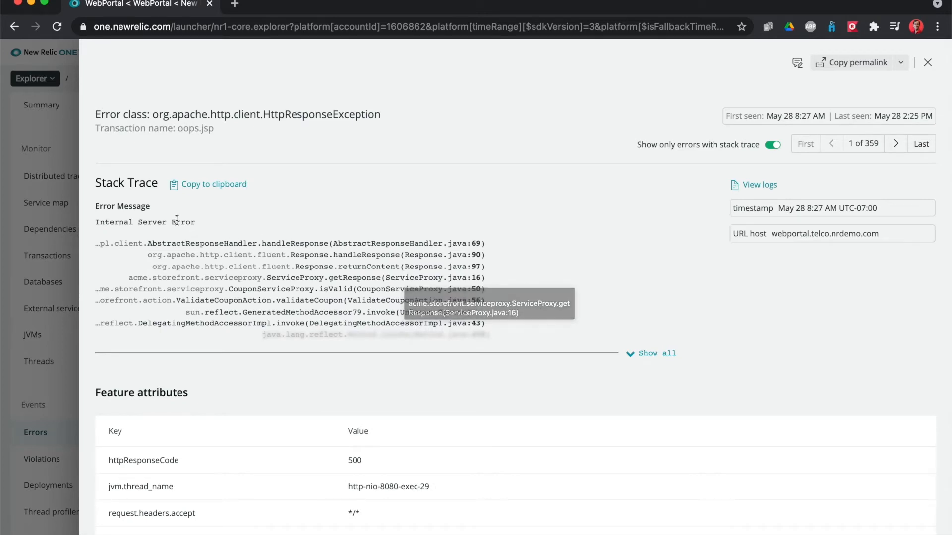
{"action": "scroll", "coordinate": [442, 451], "scroll_direction": "down", "scroll_amount": 5}
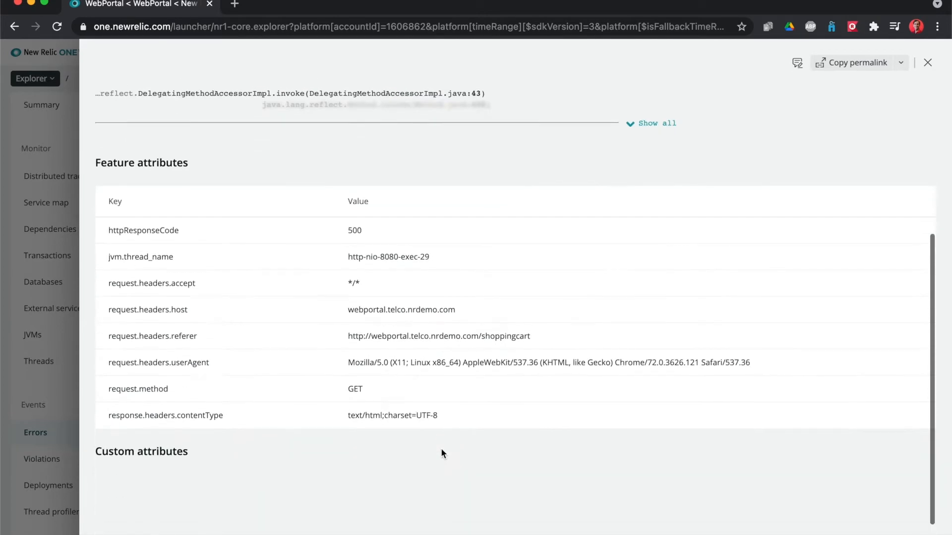
{"action": "scroll", "coordinate": [442, 453], "scroll_direction": "up", "scroll_amount": 5}
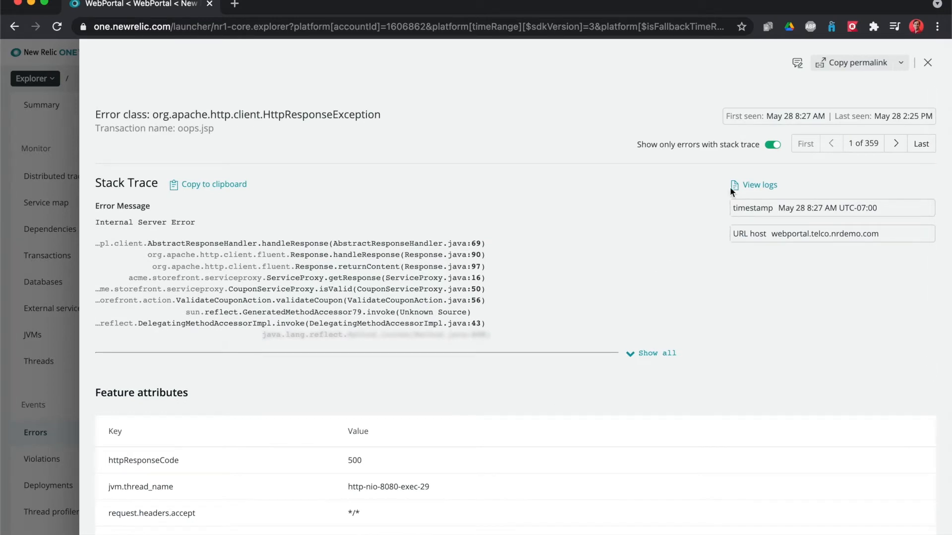
{"action": "left_click", "coordinate": [749, 186]}
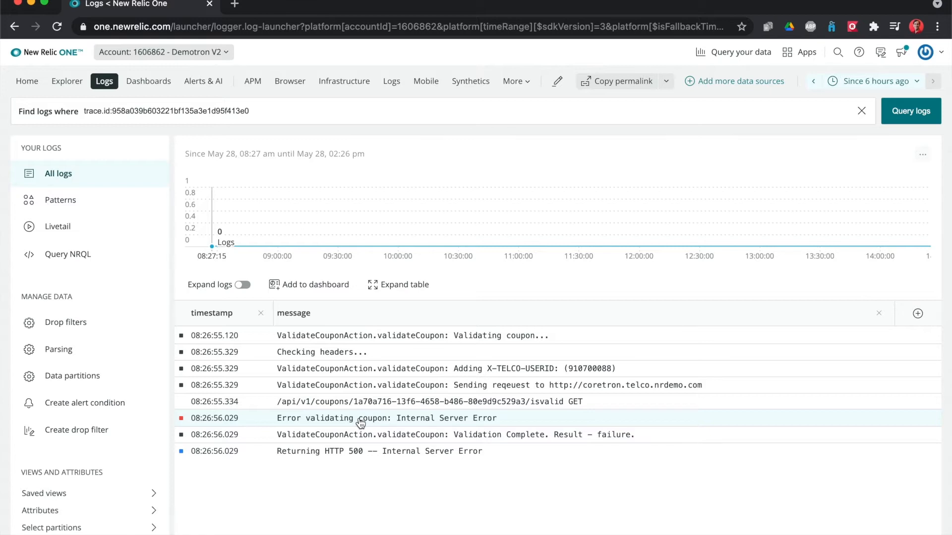
Remove the trace ID filter from the log query and rerun it across all logs.
{"action": "left_click", "coordinate": [347, 112]}
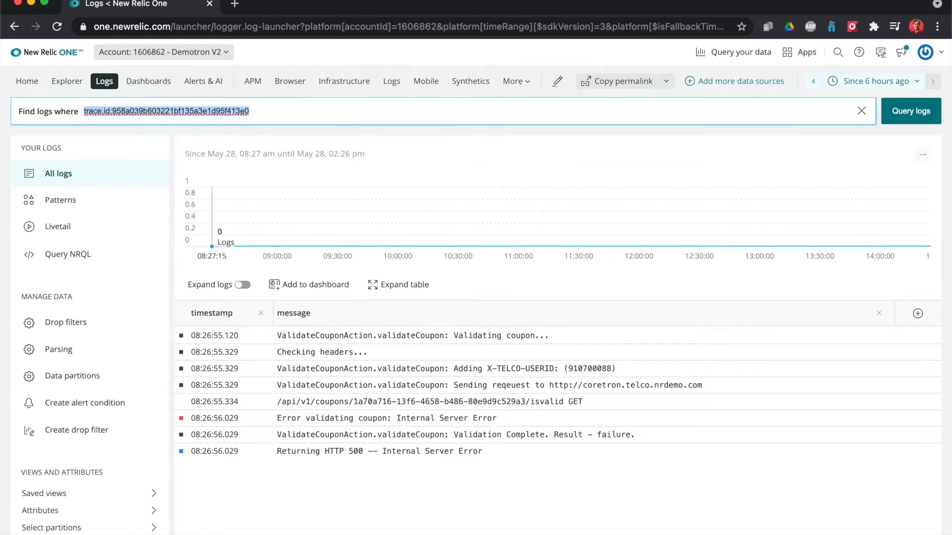
{"action": "key", "text": "BackSpace"}
{"action": "key", "text": "Return"}
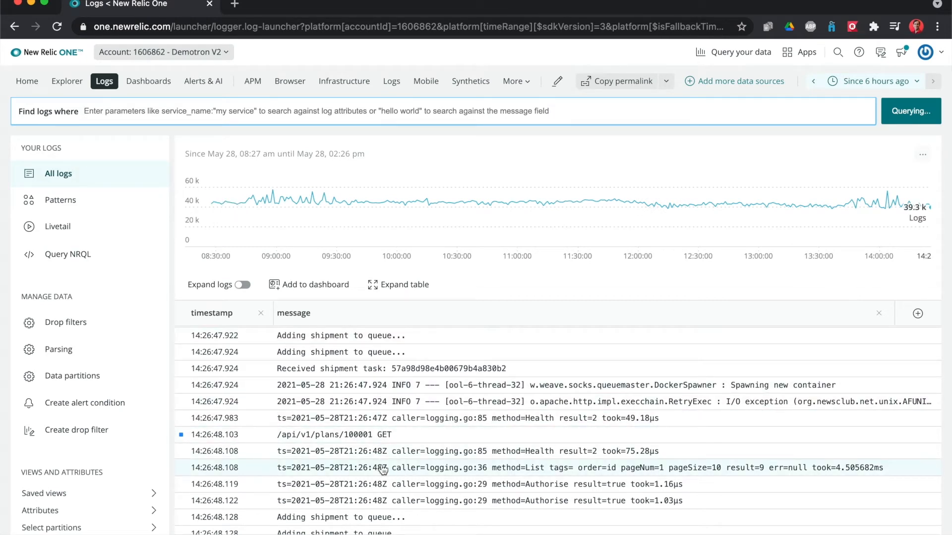
{"action": "scroll", "coordinate": [382, 468], "scroll_direction": "up", "scroll_amount": 2}
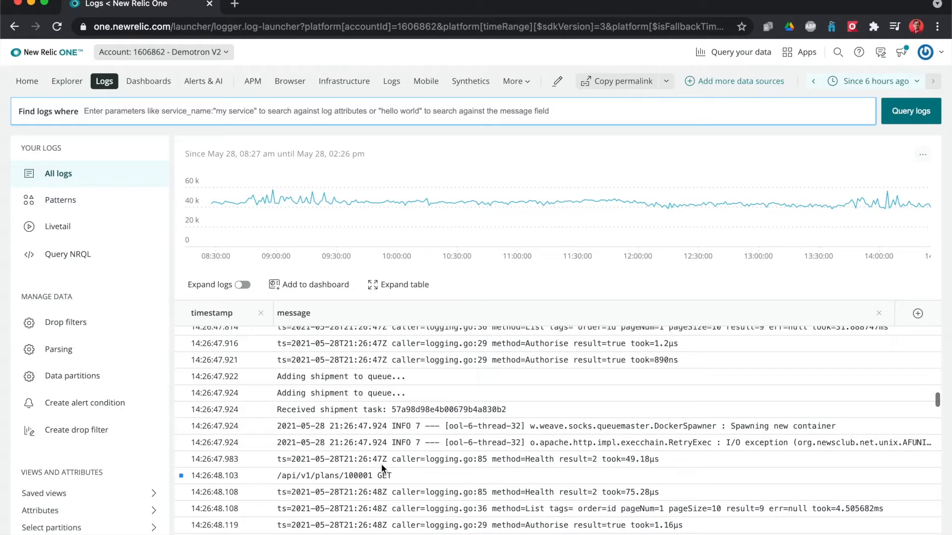
Query the logs for "error" and browse the matching messages.
{"action": "left_click", "coordinate": [420, 111]}
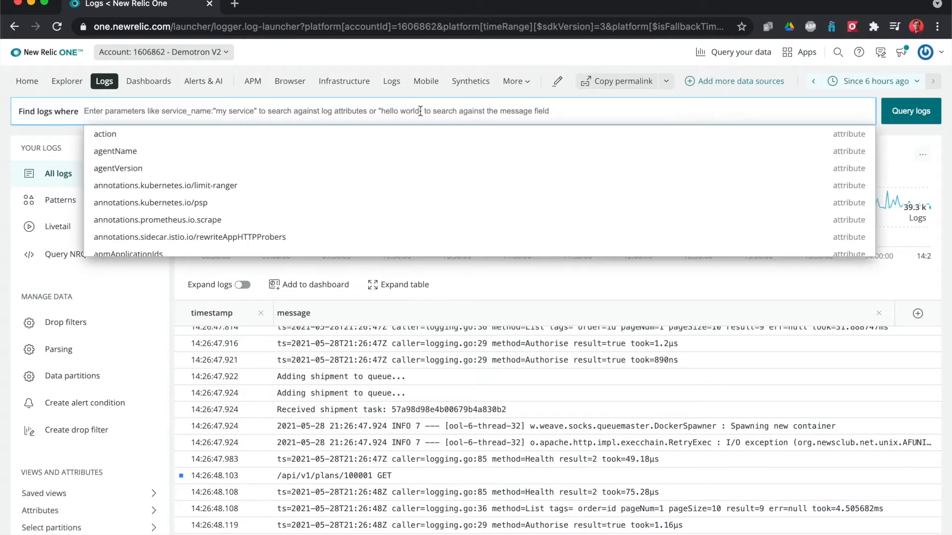
{"action": "type", "text": "error"}
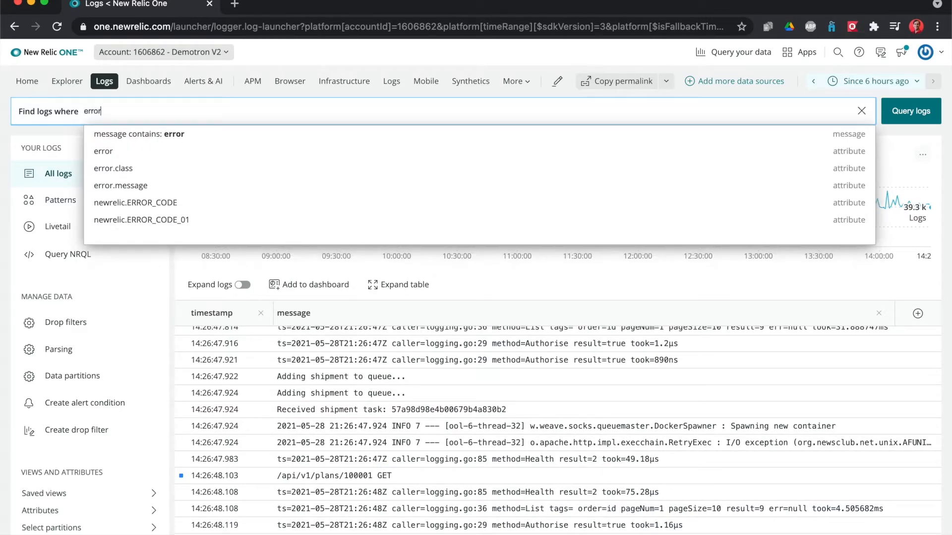
{"action": "key", "text": "Return"}
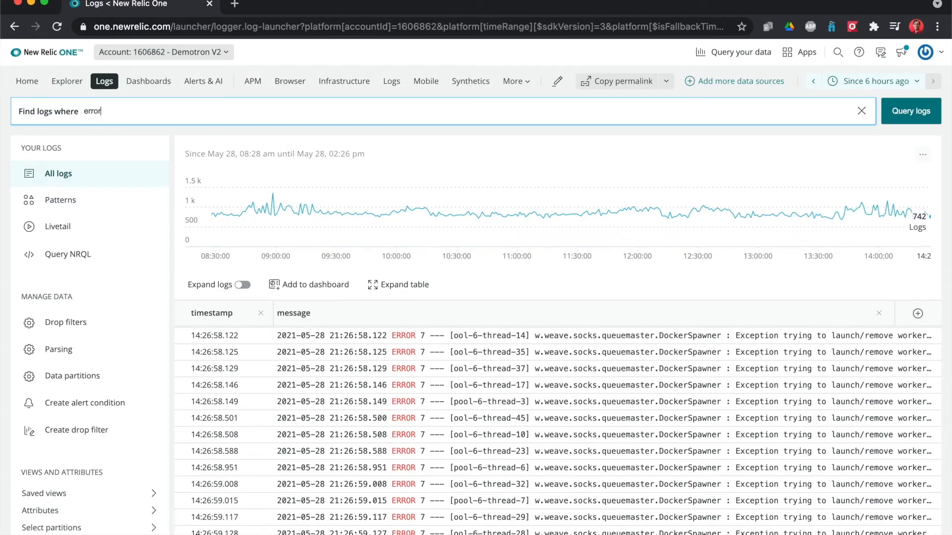
{"action": "scroll", "coordinate": [510, 397], "scroll_direction": "up", "scroll_amount": 2}
{"action": "scroll", "coordinate": [510, 396], "scroll_direction": "up", "scroll_amount": 4}
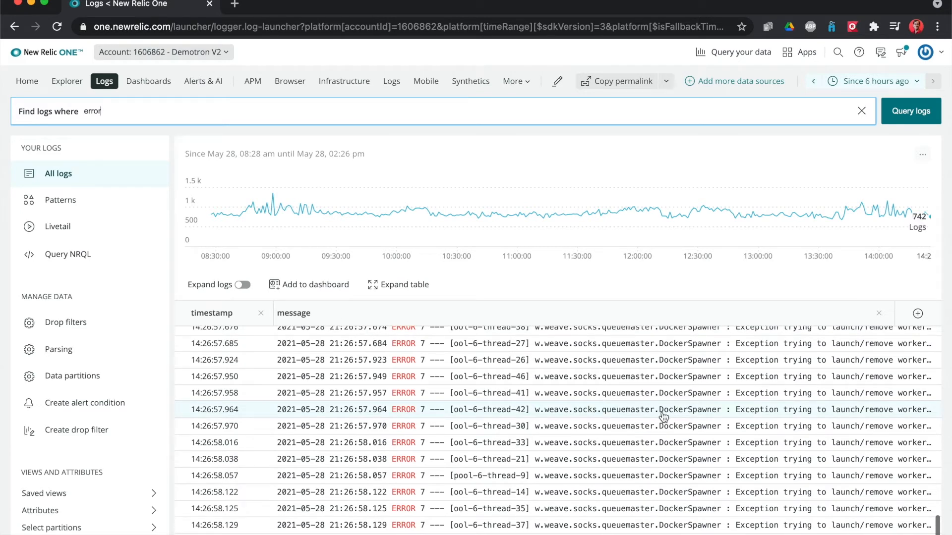
{"action": "scroll", "coordinate": [512, 440], "scroll_direction": "up", "scroll_amount": 1}
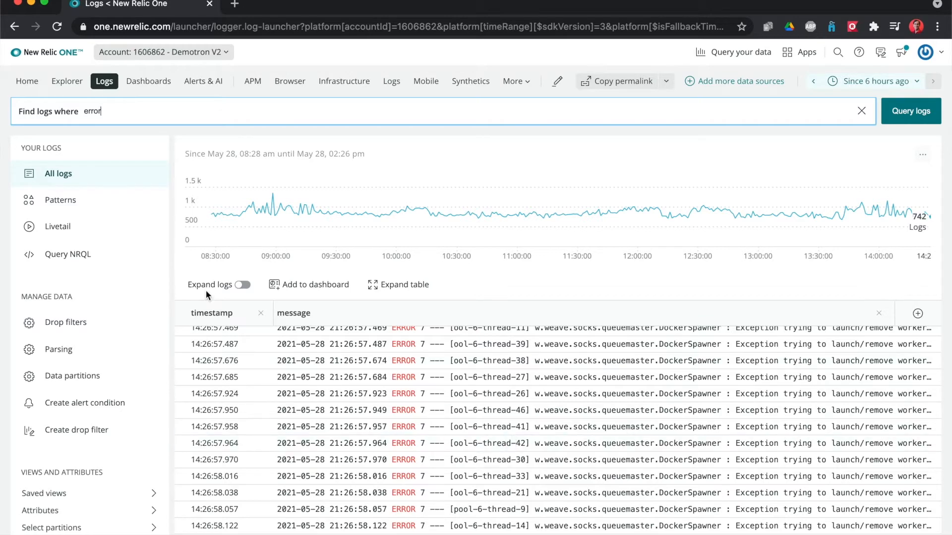
View the error logs grouped into patterns, and return to the full log list.
{"action": "left_click", "coordinate": [62, 201]}
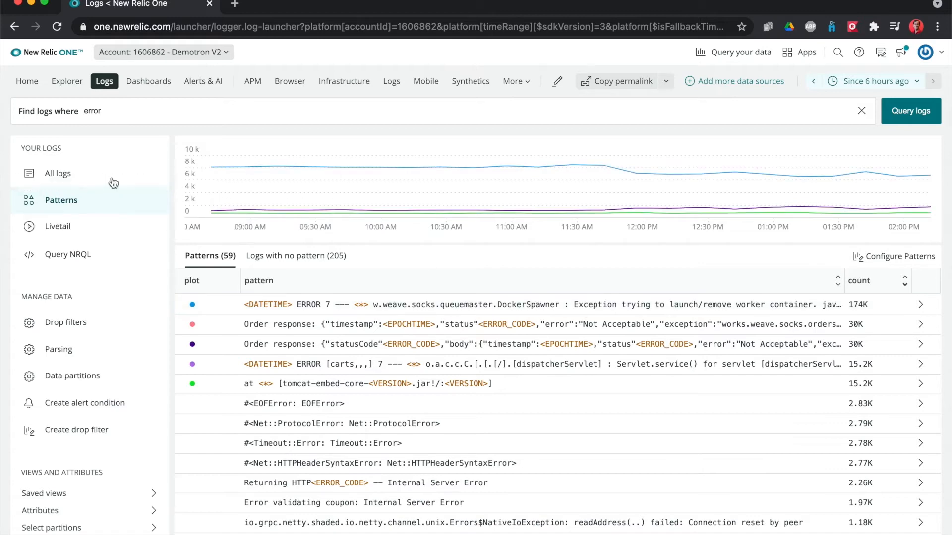
{"action": "left_click", "coordinate": [88, 180]}
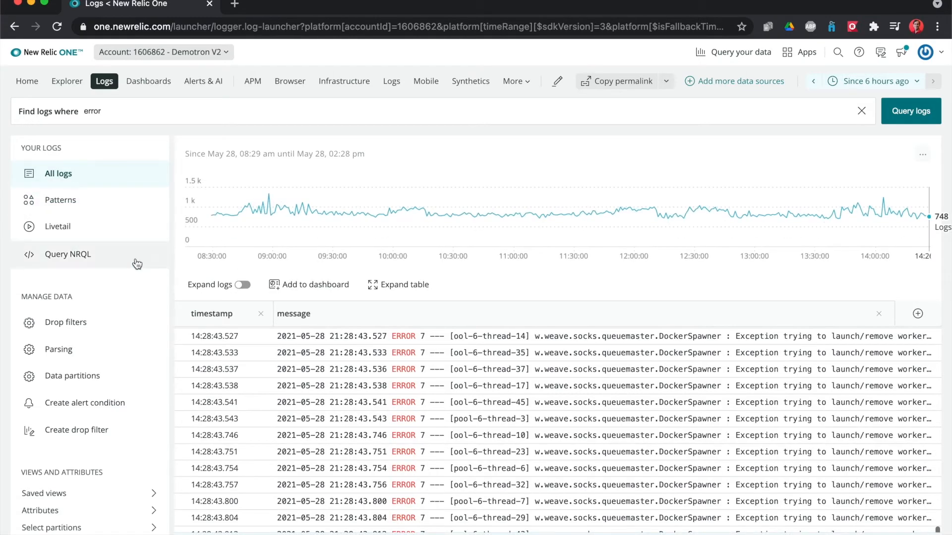
Break the error logs down by the service name attribute and filter them to account-service.
{"action": "left_click", "coordinate": [148, 511]}
{"action": "scroll", "coordinate": [150, 508], "scroll_direction": "down", "scroll_amount": 5}
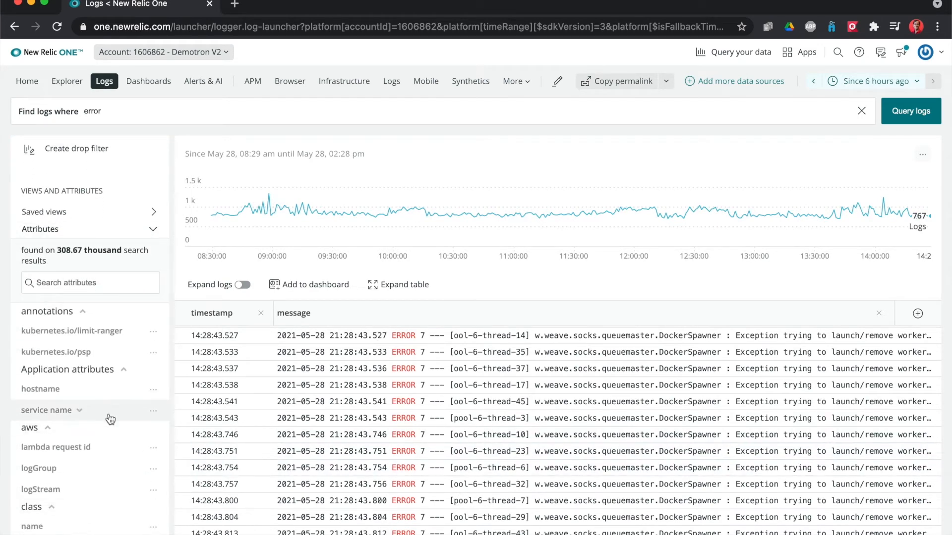
{"action": "left_click", "coordinate": [82, 414]}
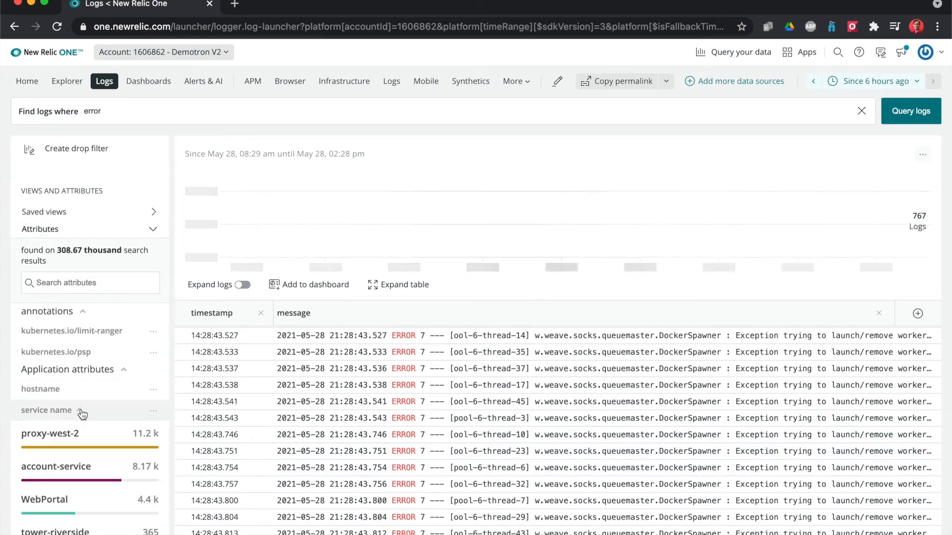
{"action": "scroll", "coordinate": [82, 414], "scroll_direction": "down", "scroll_amount": 1}
{"action": "scroll", "coordinate": [82, 413], "scroll_direction": "down", "scroll_amount": 2}
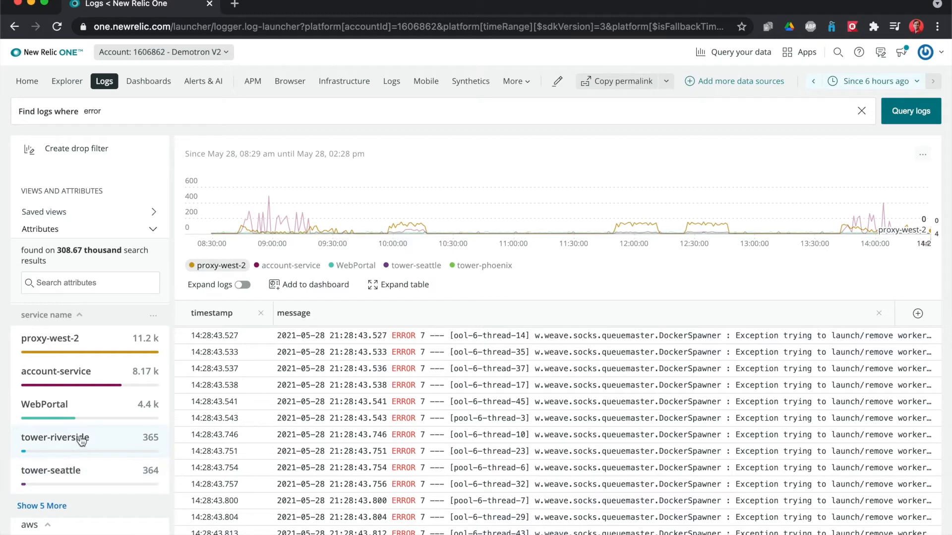
{"action": "left_click", "coordinate": [73, 380]}
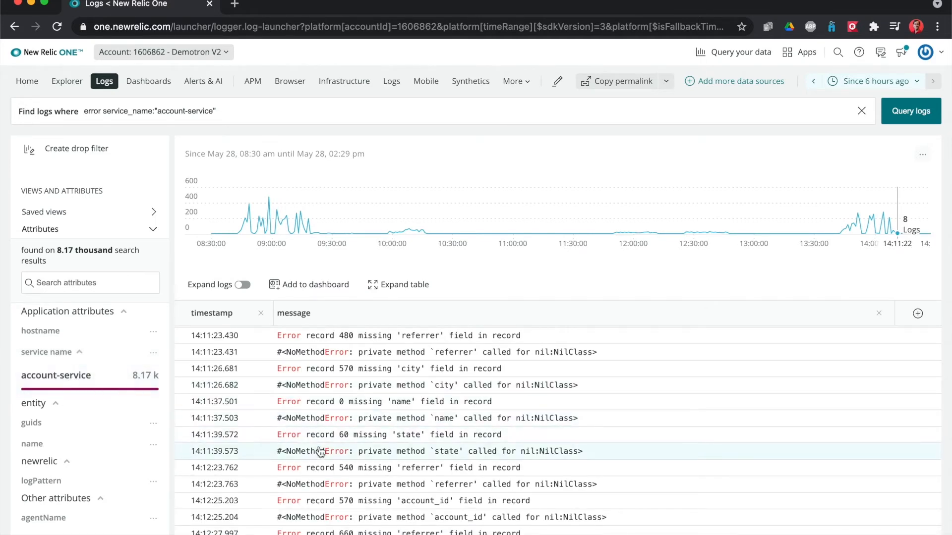
{"action": "scroll", "coordinate": [340, 381], "scroll_direction": "up", "scroll_amount": 2}
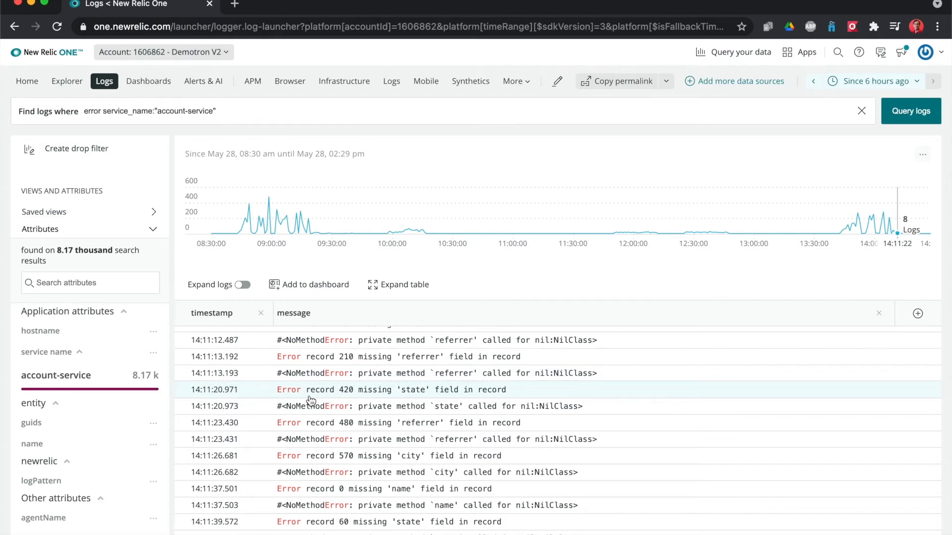
Add the agentName and hostname attributes as columns in the log table.
{"action": "left_click", "coordinate": [153, 520]}
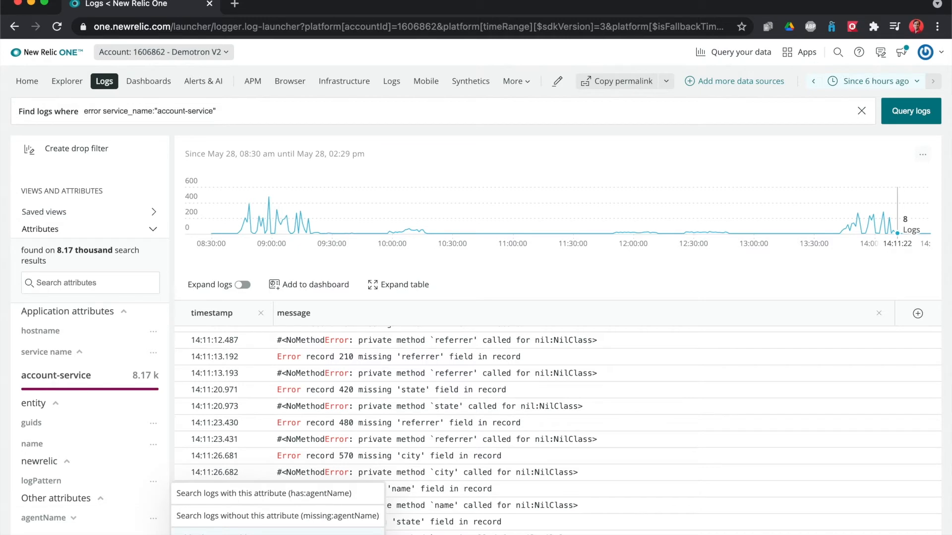
{"action": "left_click", "coordinate": [238, 533]}
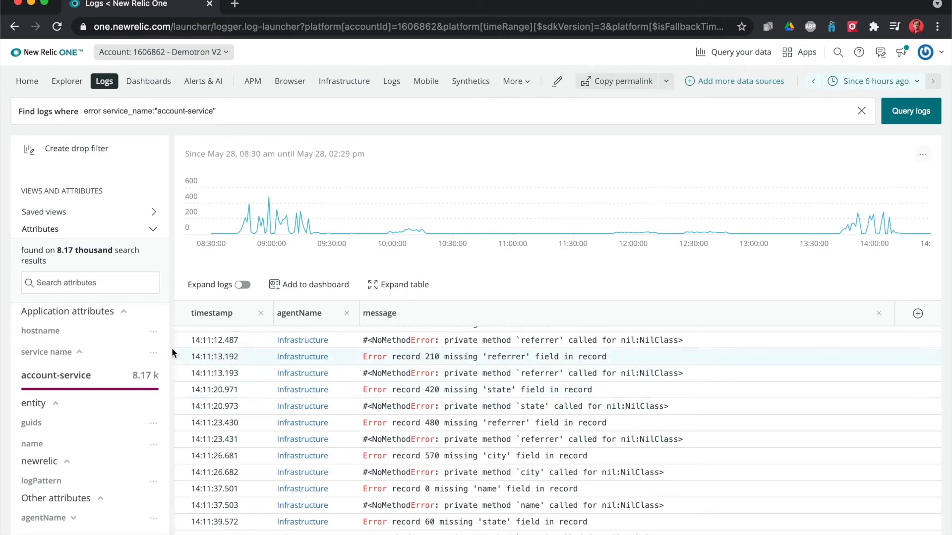
{"action": "left_click", "coordinate": [153, 331]}
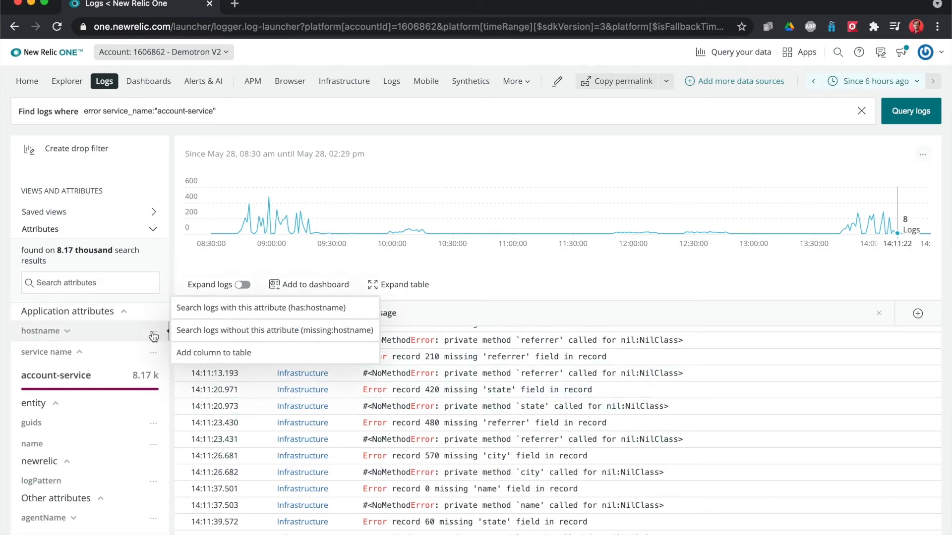
{"action": "left_click", "coordinate": [204, 352]}
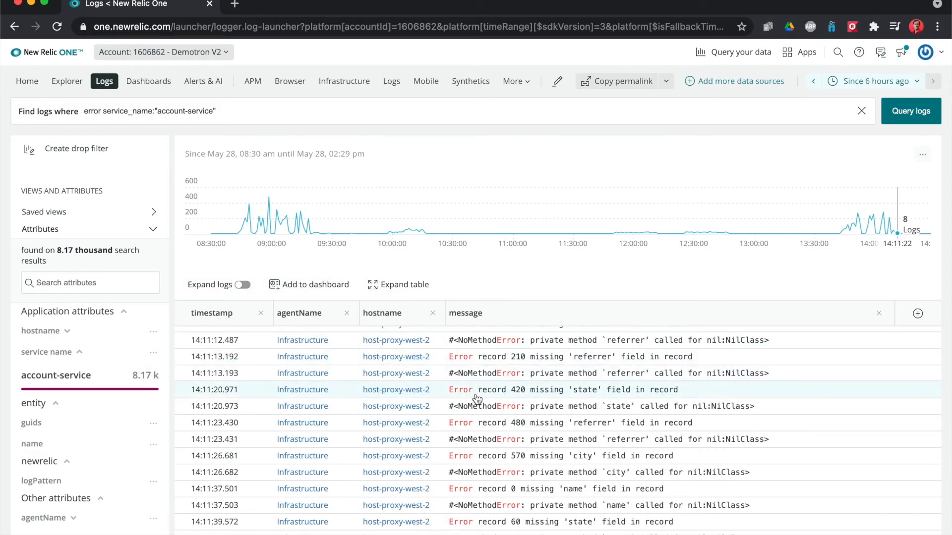
Open the details of the 13:57:55.943 log about record 14640's missing 'state' field, and open its host host-proxy-west-2.
{"action": "scroll", "coordinate": [477, 399], "scroll_direction": "up", "scroll_amount": 3}
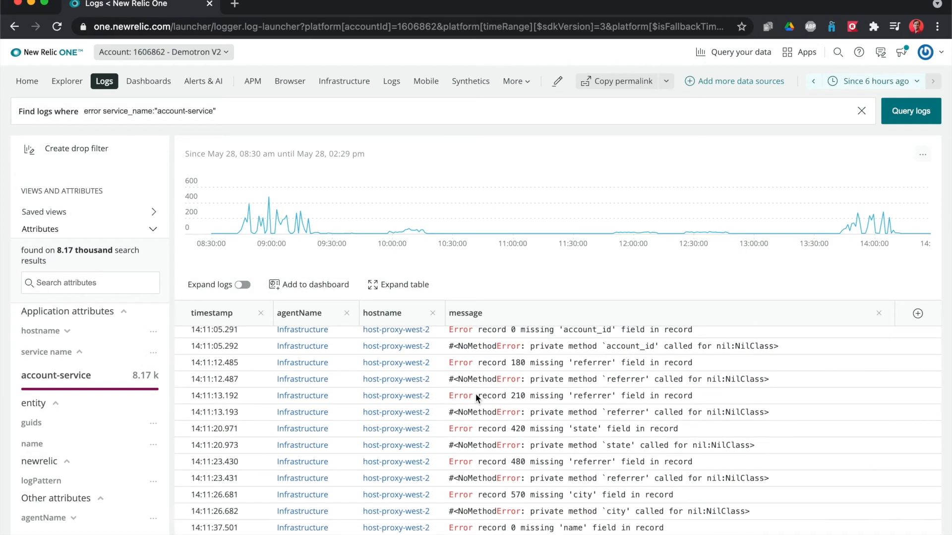
{"action": "scroll", "coordinate": [475, 393], "scroll_direction": "up", "scroll_amount": 5}
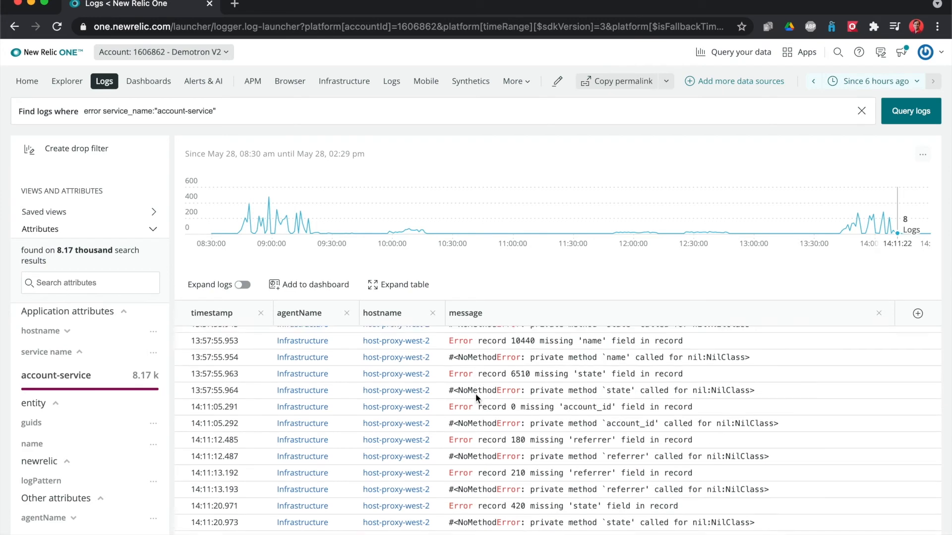
{"action": "scroll", "coordinate": [475, 394], "scroll_direction": "up", "scroll_amount": 5}
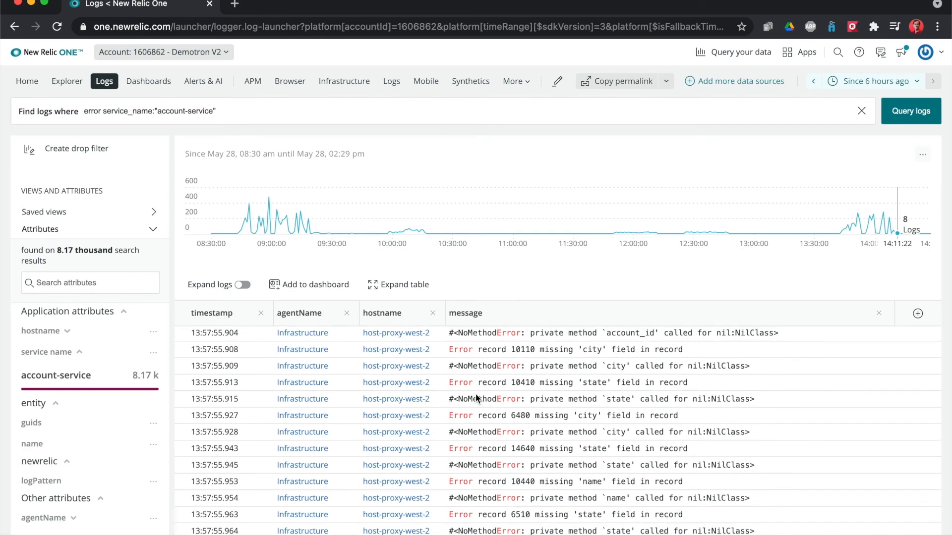
{"action": "scroll", "coordinate": [475, 393], "scroll_direction": "down", "scroll_amount": 2}
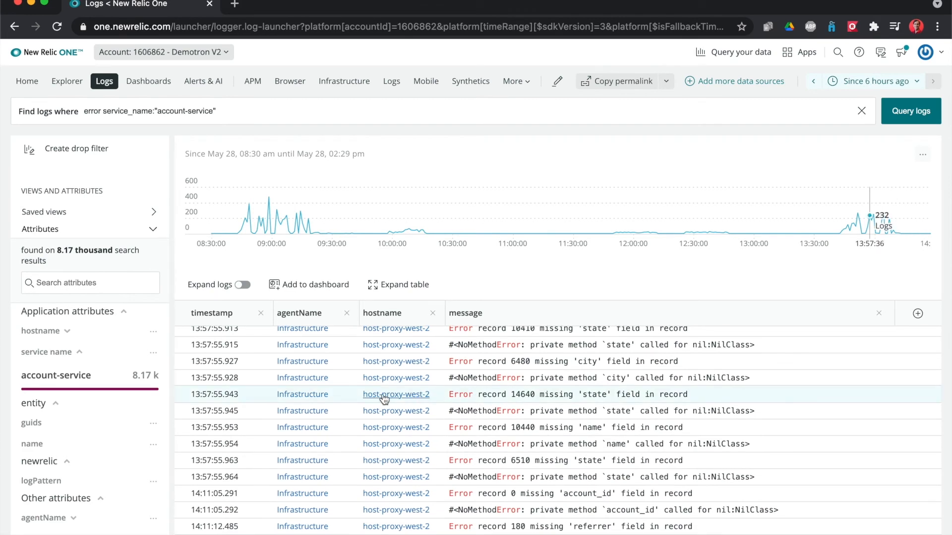
{"action": "left_click", "coordinate": [497, 395]}
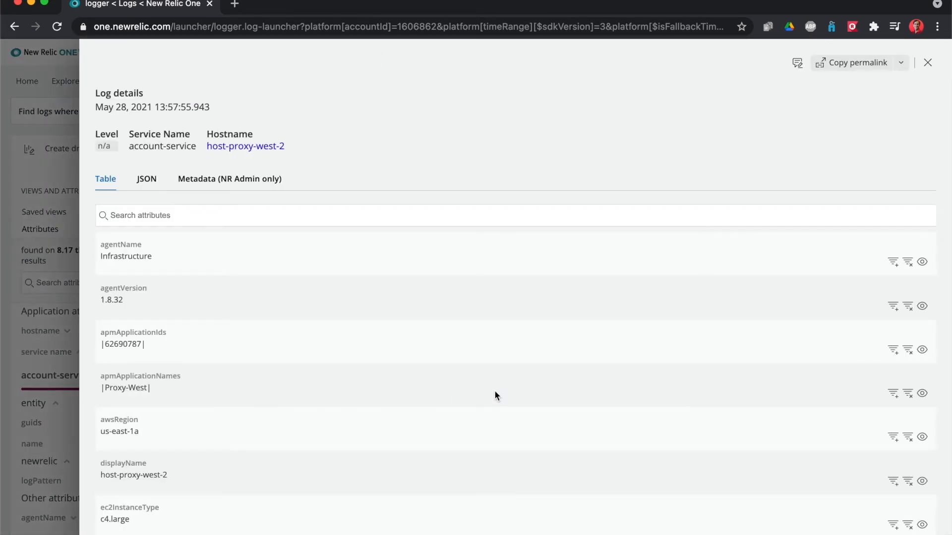
{"action": "scroll", "coordinate": [494, 391], "scroll_direction": "down", "scroll_amount": 2}
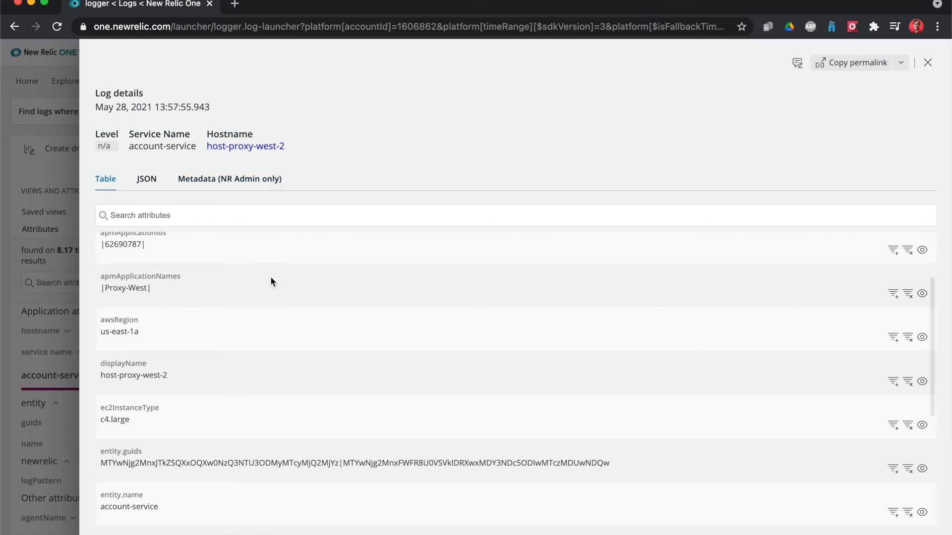
{"action": "left_click", "coordinate": [229, 147]}
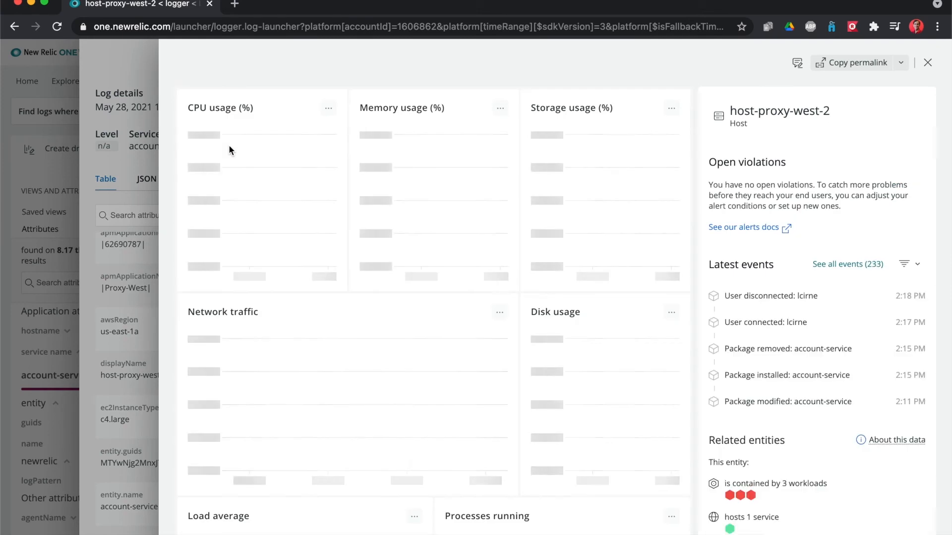